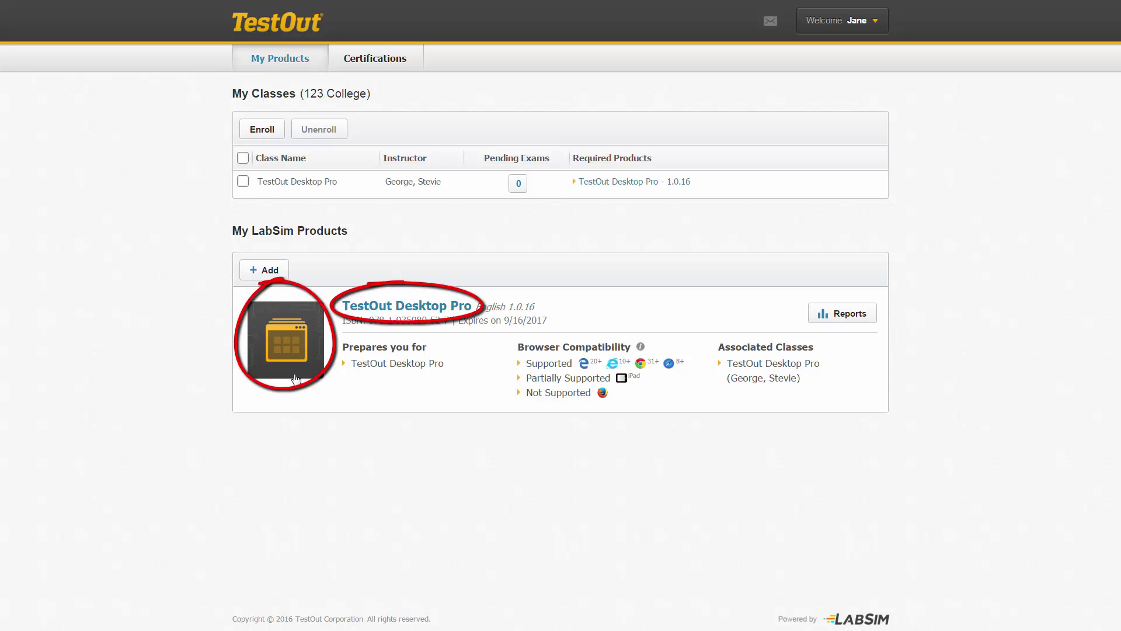
- Open the TestOut Desktop Pro course and bring up its Course Outline
{"action": "left_click", "coordinate": [386, 308]}
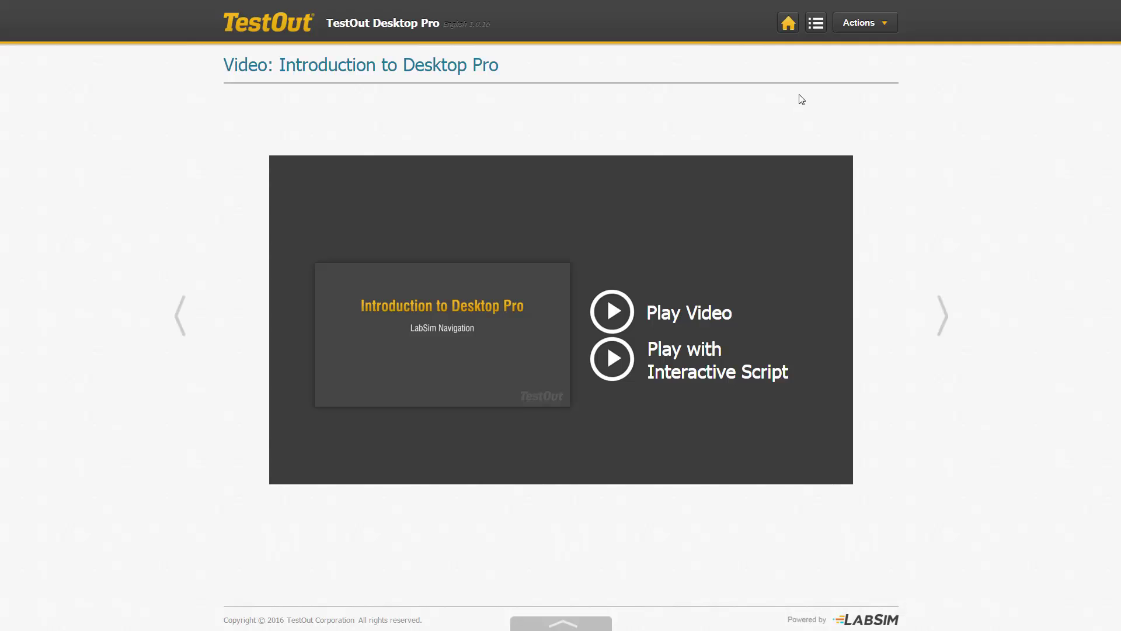
{"action": "left_click", "coordinate": [816, 30]}
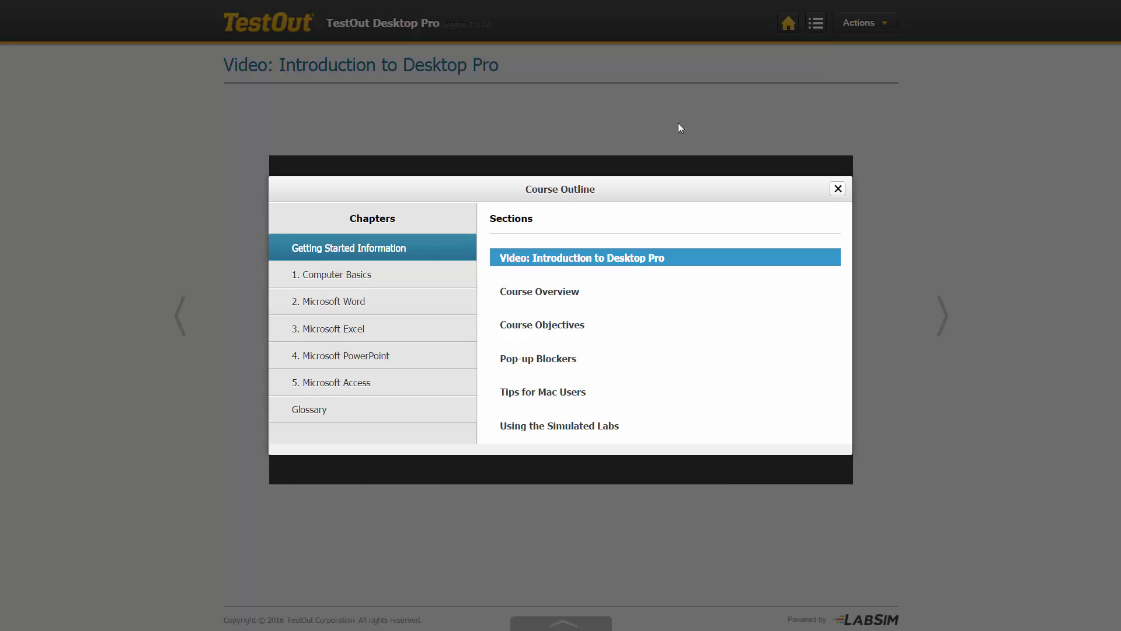
- Go through chapter 2 Microsoft Word in the outline to section 2.5 Formatting Paragraphs
{"action": "left_click", "coordinate": [349, 303]}
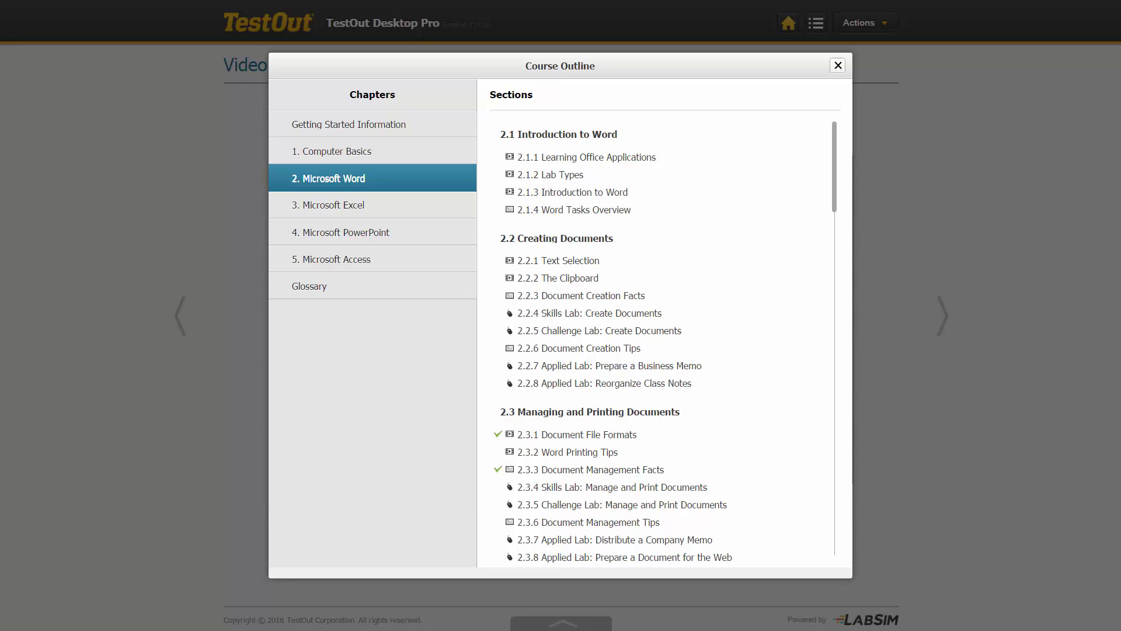
{"action": "scroll", "coordinate": [660, 338], "scroll_direction": "down", "scroll_amount": 10}
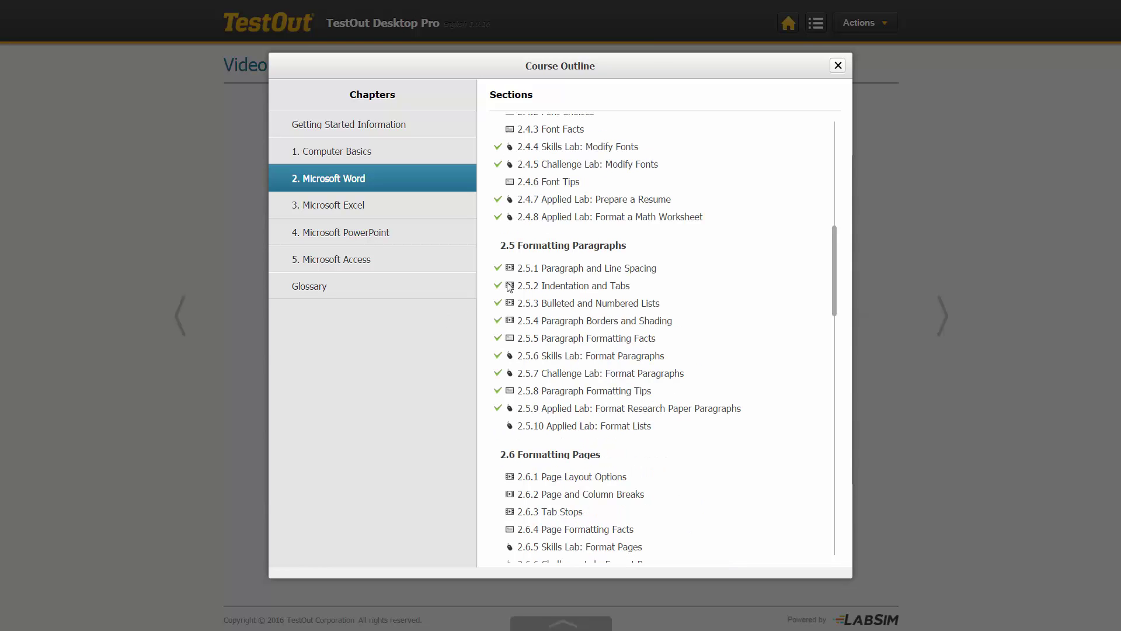
{"action": "left_click", "coordinate": [558, 248]}
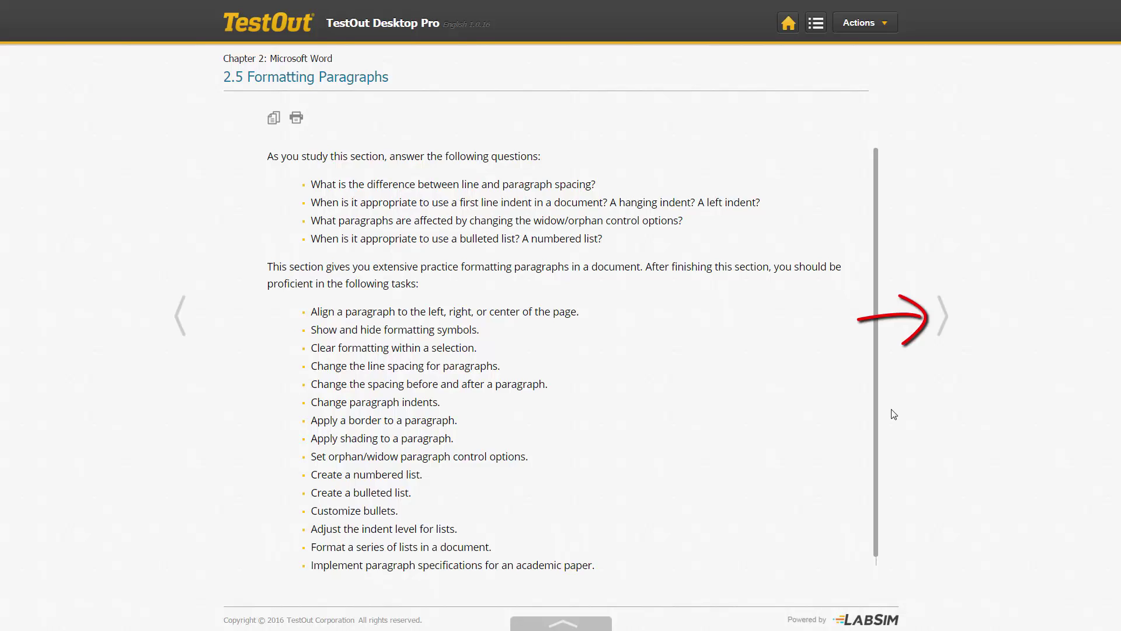
- Advance to the 2.5.1 Paragraph and Line Spacing video lesson
{"action": "left_click", "coordinate": [944, 316]}
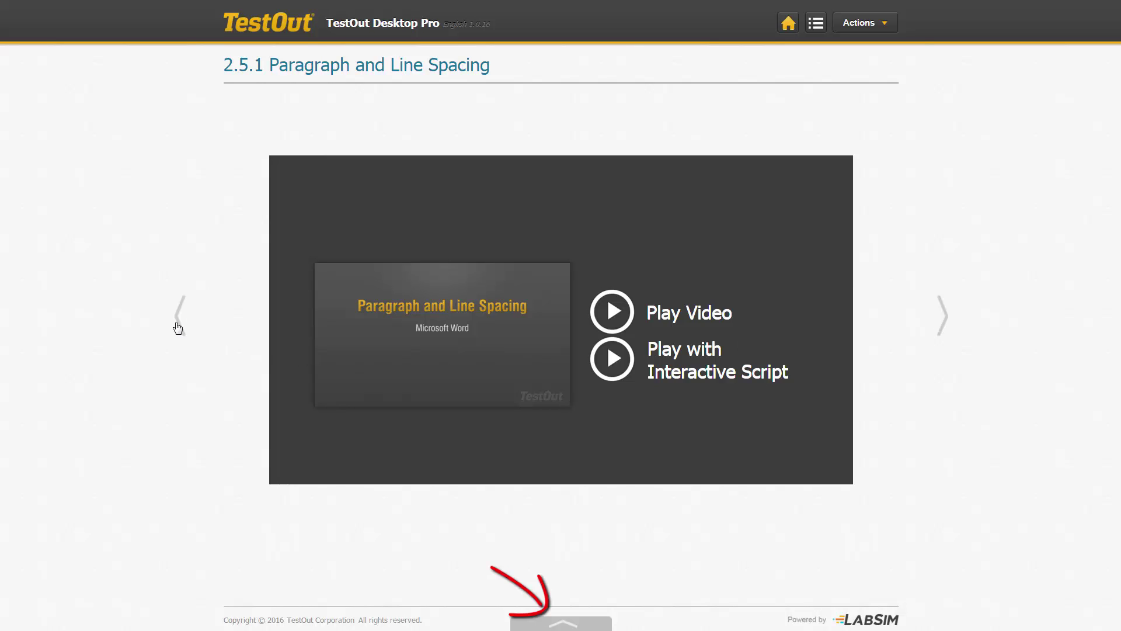
- Play the 2.5.1 Paragraph and Line Spacing lesson video
{"action": "left_click", "coordinate": [567, 625]}
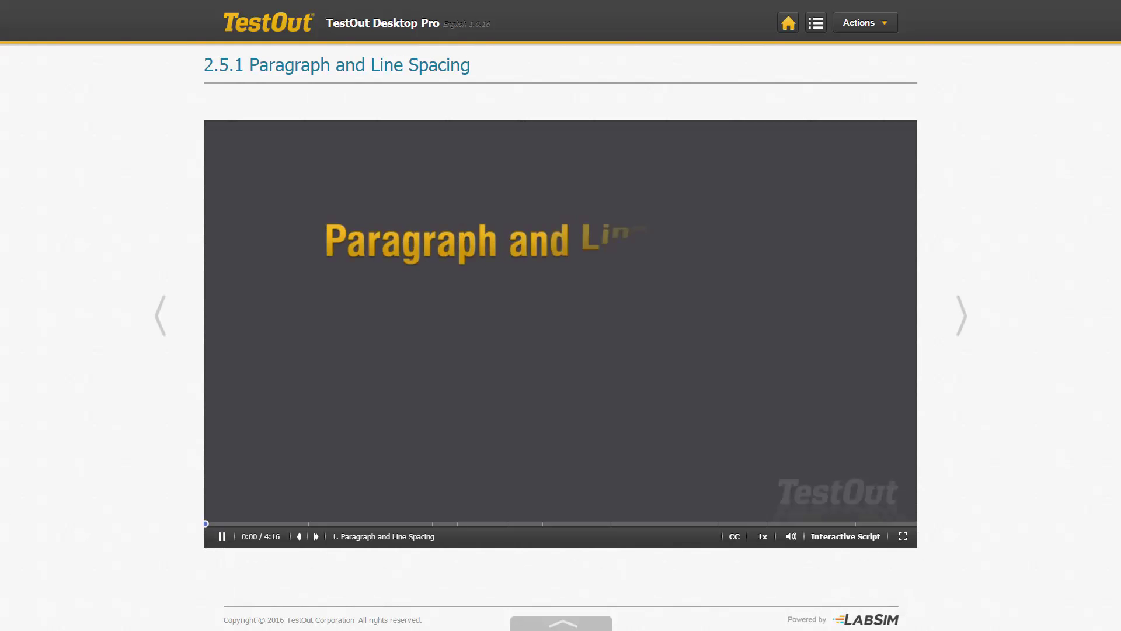
{"action": "left_click", "coordinate": [222, 536]}
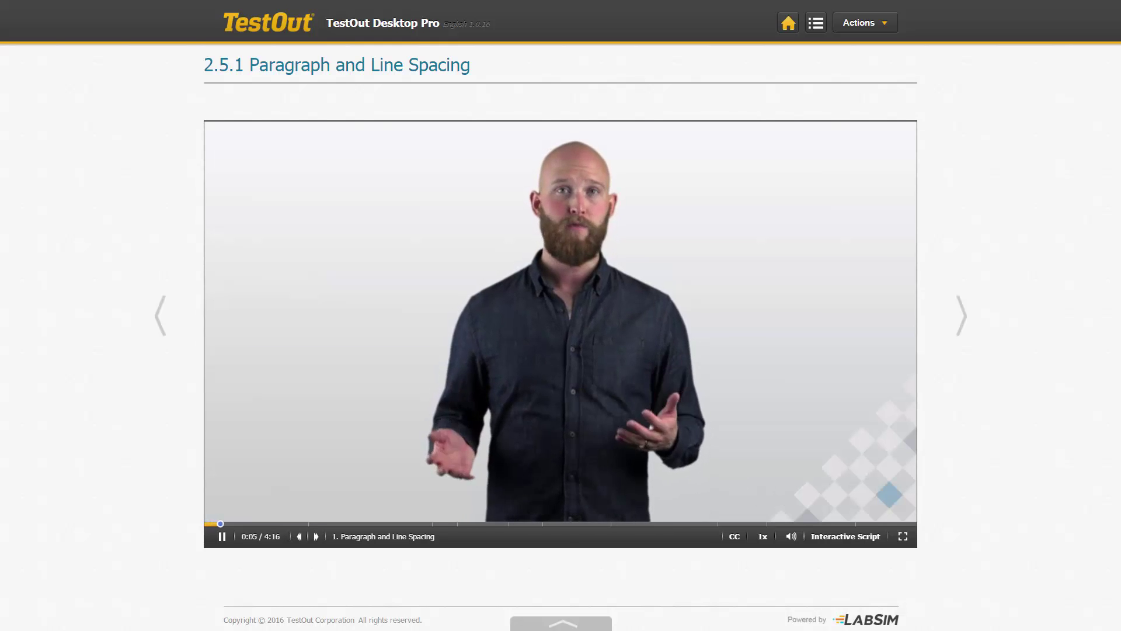
{"action": "left_click", "coordinate": [222, 536]}
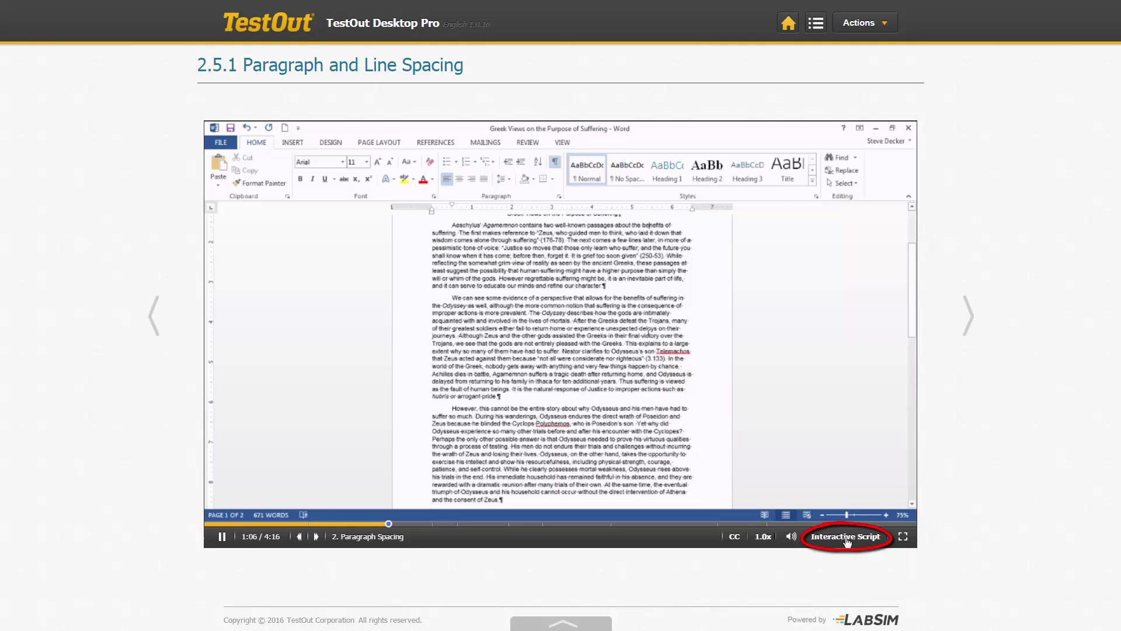
- Use the interactive script to jump the video to Removing Double Space between Paragraphs
{"action": "left_click", "coordinate": [846, 537]}
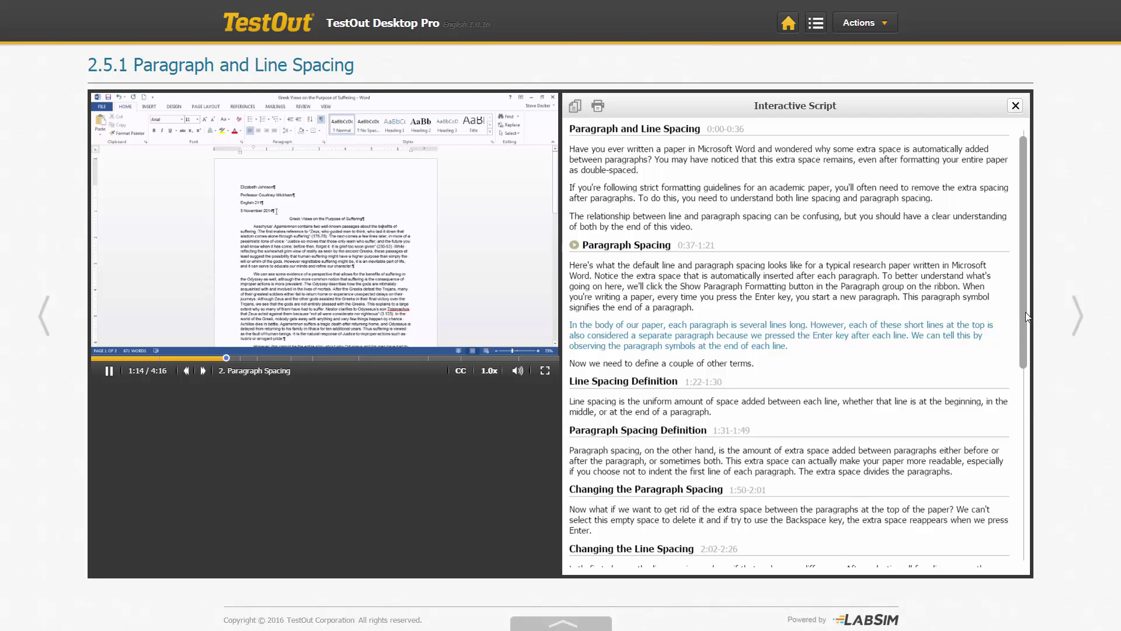
{"action": "scroll", "coordinate": [1027, 317], "scroll_direction": "down", "scroll_amount": 3}
{"action": "scroll", "coordinate": [1016, 490], "scroll_direction": "down", "scroll_amount": 5}
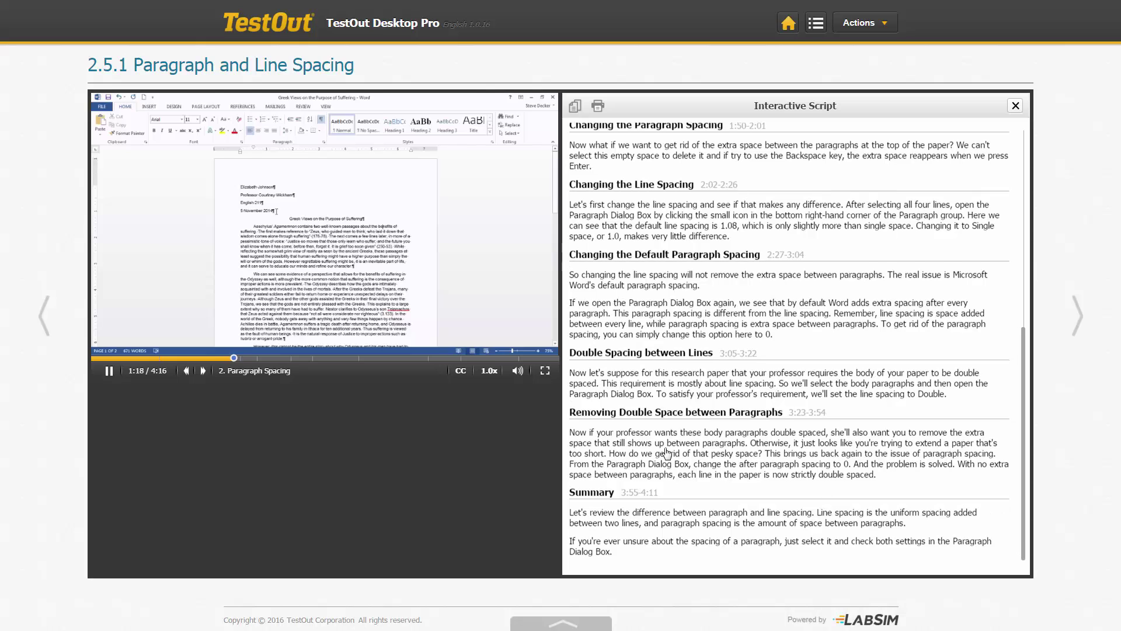
{"action": "left_click", "coordinate": [667, 453]}
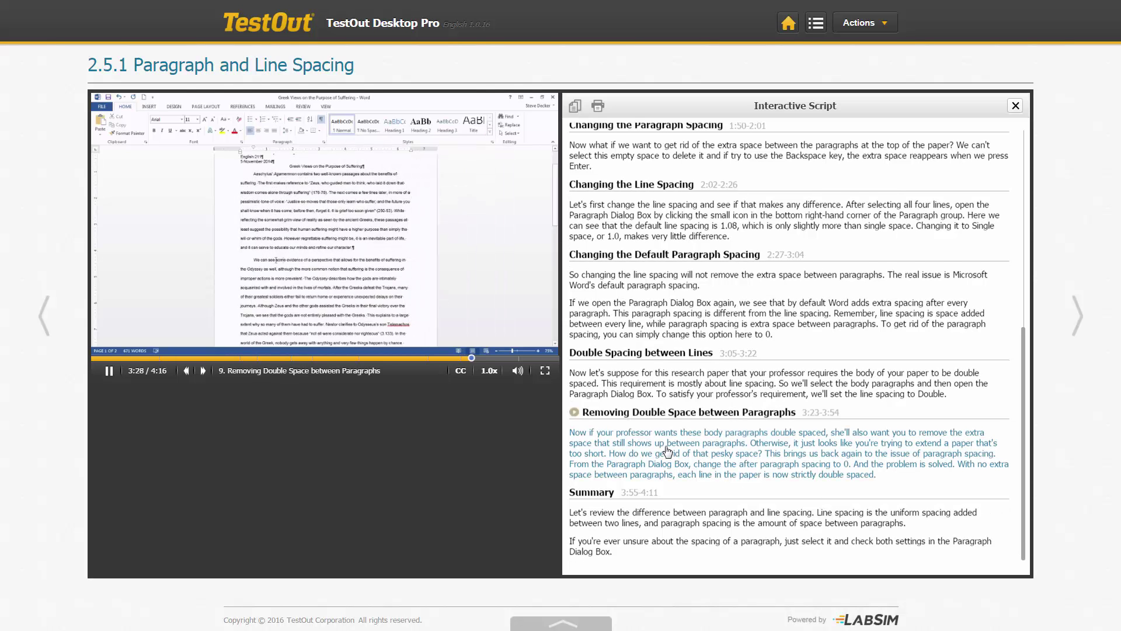
{"action": "left_click", "coordinate": [1015, 106]}
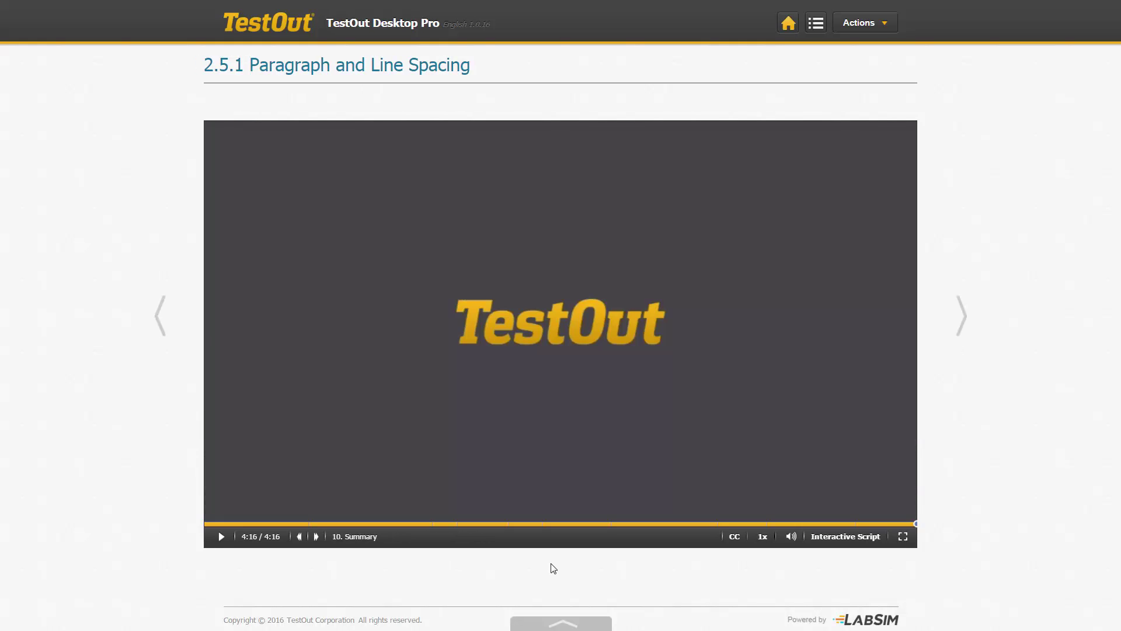
- Browse section 2.5's lesson pages to reach the 2.5.6 Format Paragraphs Skills Lab
{"action": "left_click", "coordinate": [563, 621]}
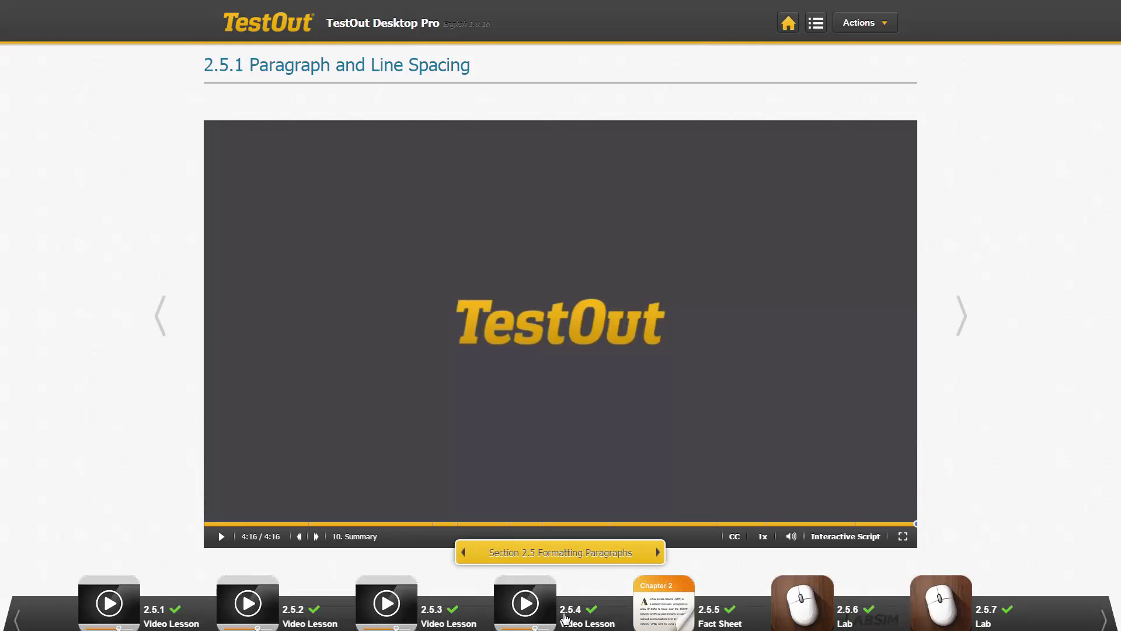
{"action": "left_click", "coordinate": [657, 602]}
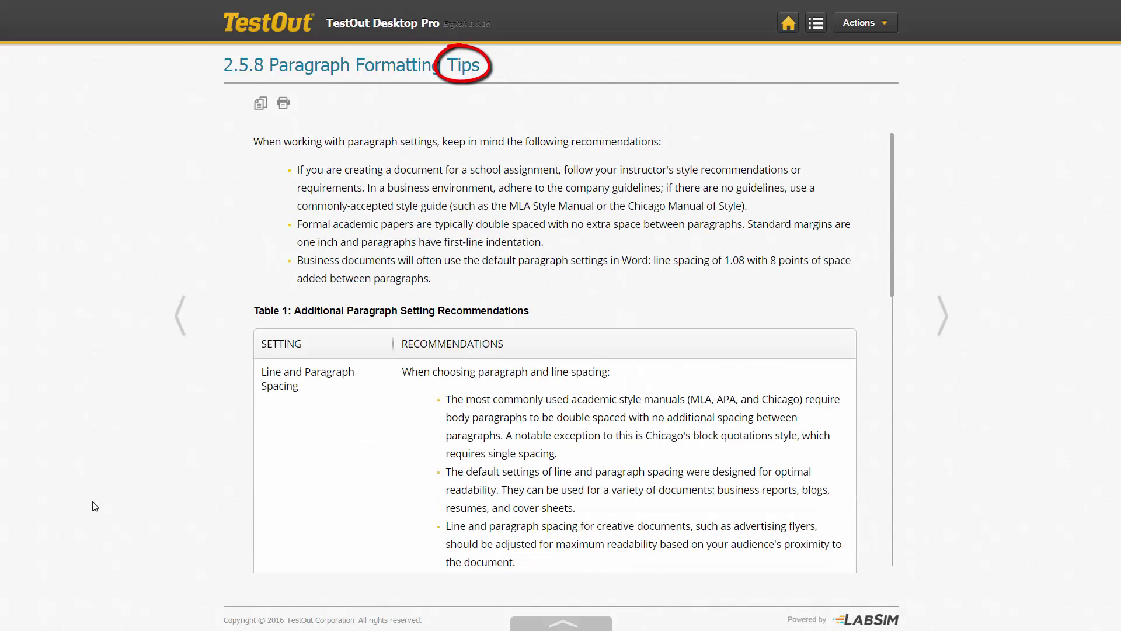
{"action": "left_click", "coordinate": [400, 611]}
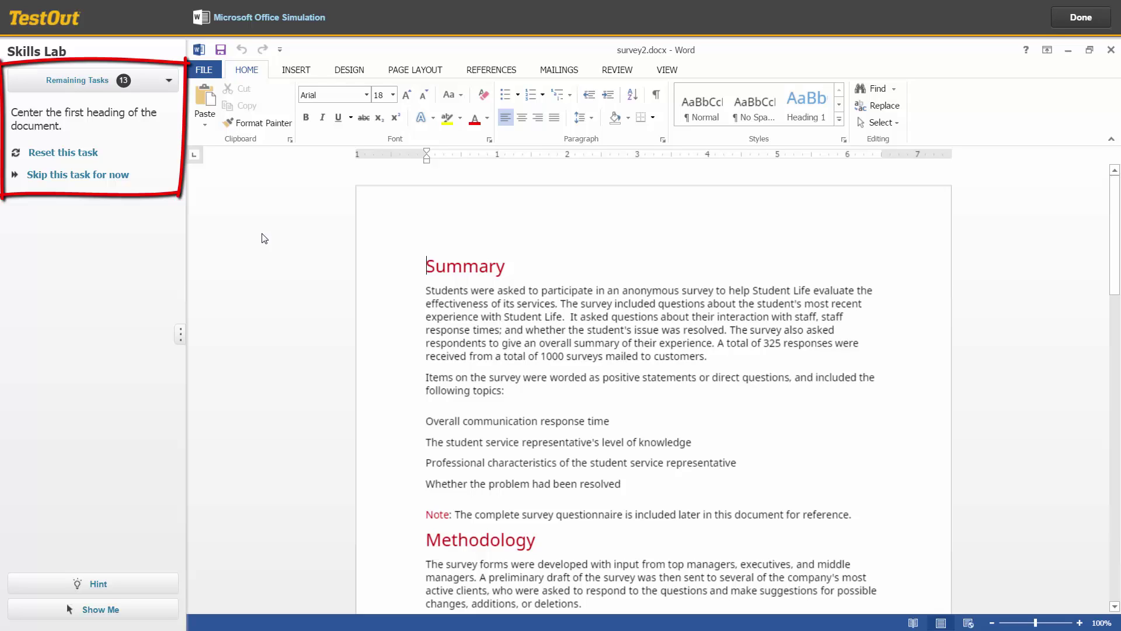
- Center the Summary heading in survey2.docx
{"action": "double_click", "coordinate": [469, 269]}
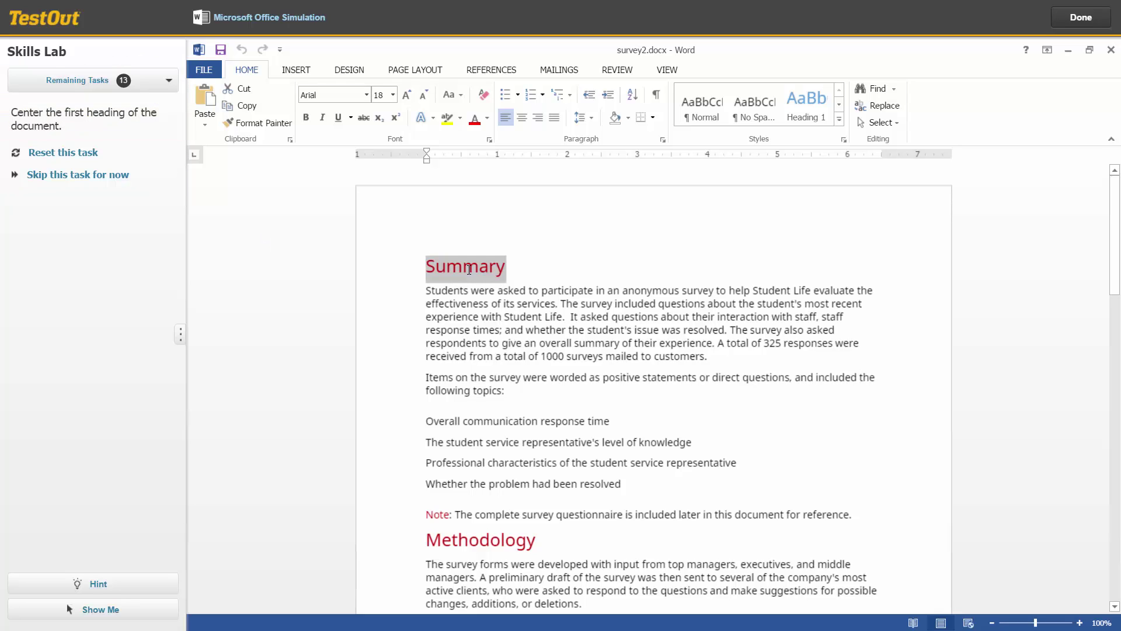
{"action": "left_click", "coordinate": [523, 115]}
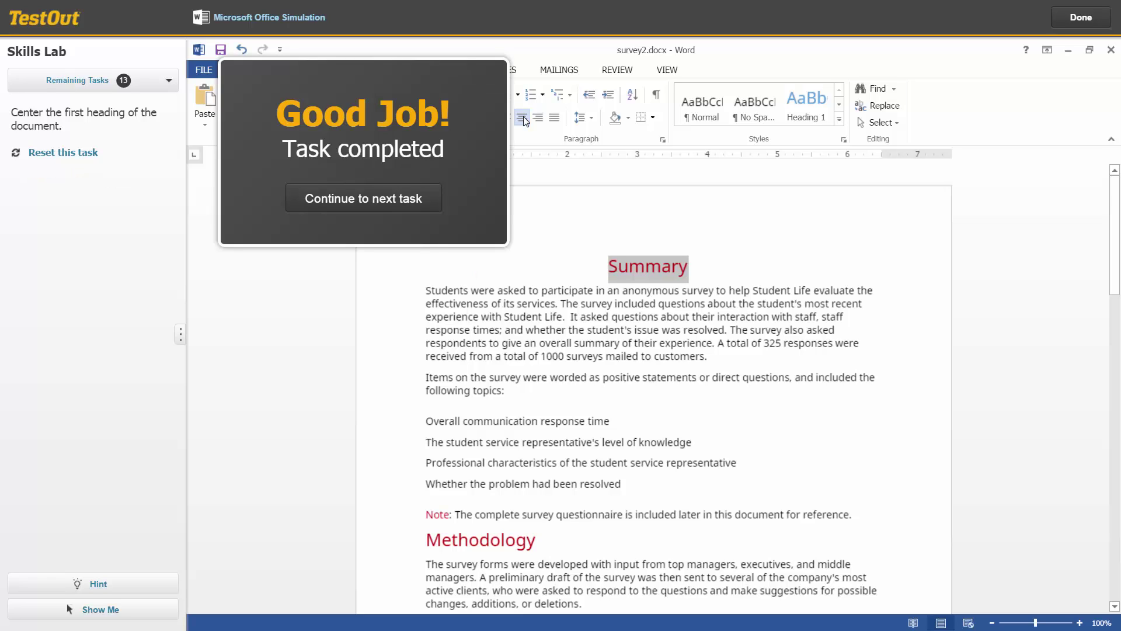
- Work through the remaining Skills Lab tasks using Show Me hints and the demo video
{"action": "left_click", "coordinate": [369, 200]}
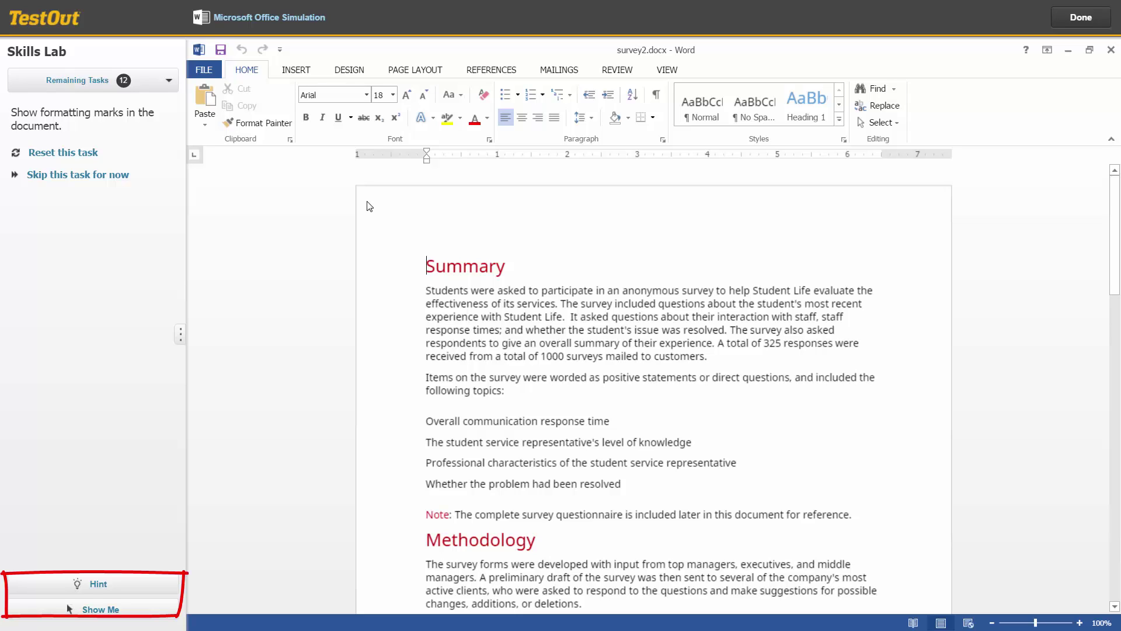
{"action": "left_click", "coordinate": [144, 580]}
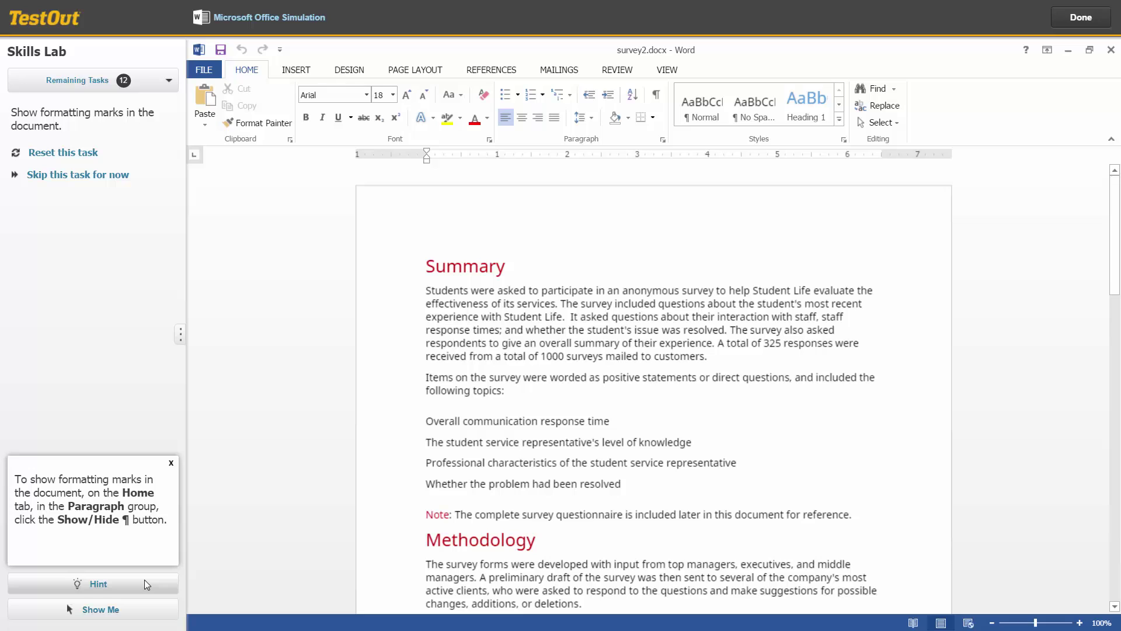
{"action": "left_click", "coordinate": [138, 608]}
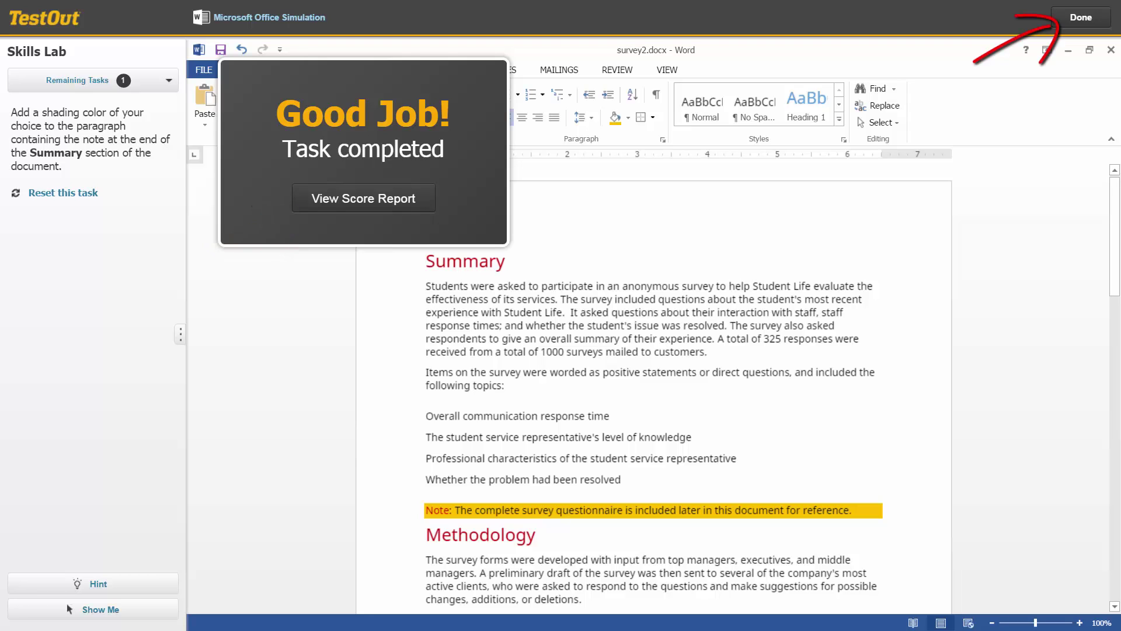
- Review the 100% (13 of 13) lab score report and exit the simulation
{"action": "left_click", "coordinate": [352, 201]}
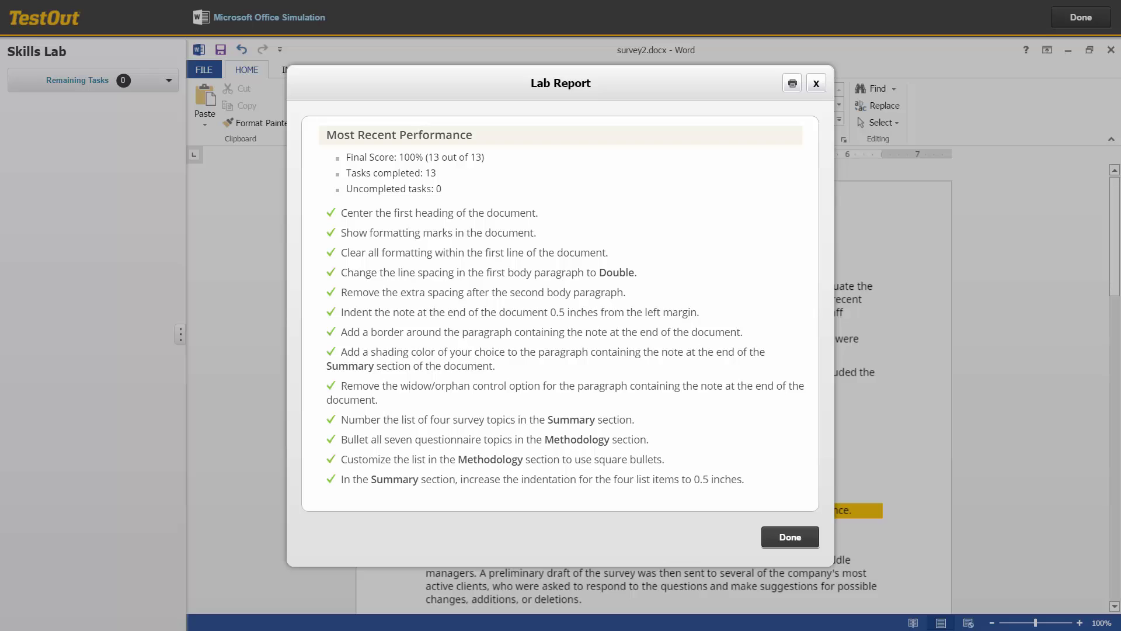
{"action": "left_click", "coordinate": [786, 538]}
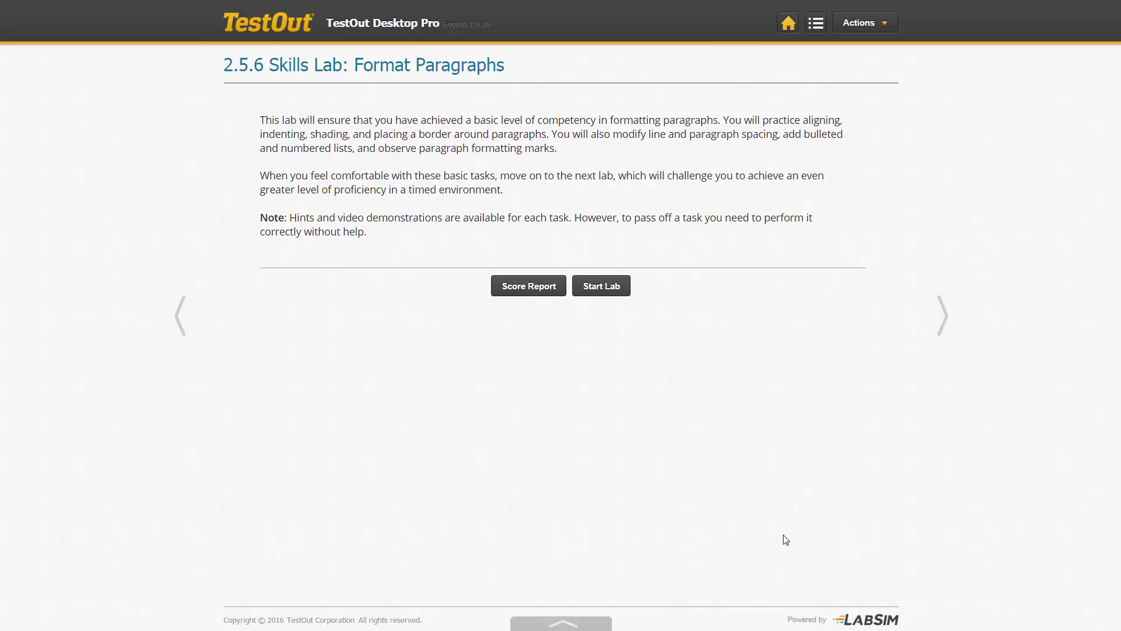
- Move on to the 2.5.7 Format Paragraphs Challenge Lab
{"action": "key", "text": "Right"}
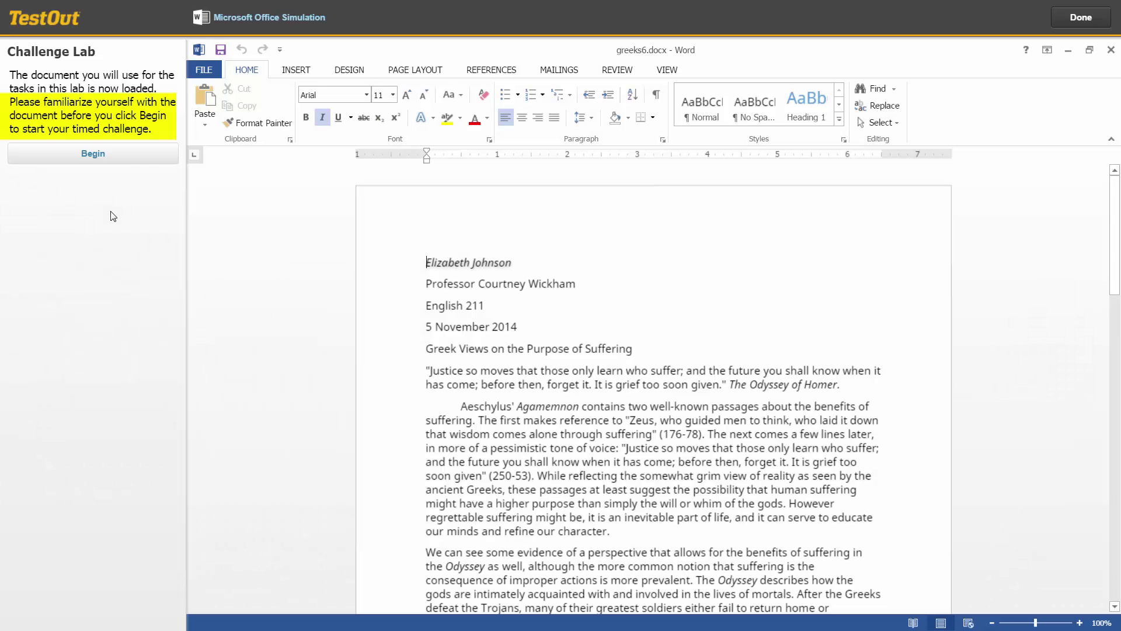
- Begin the timed Challenge Lab, box-border the opening quotation, and continue through the remaining tasks
{"action": "left_click", "coordinate": [117, 156]}
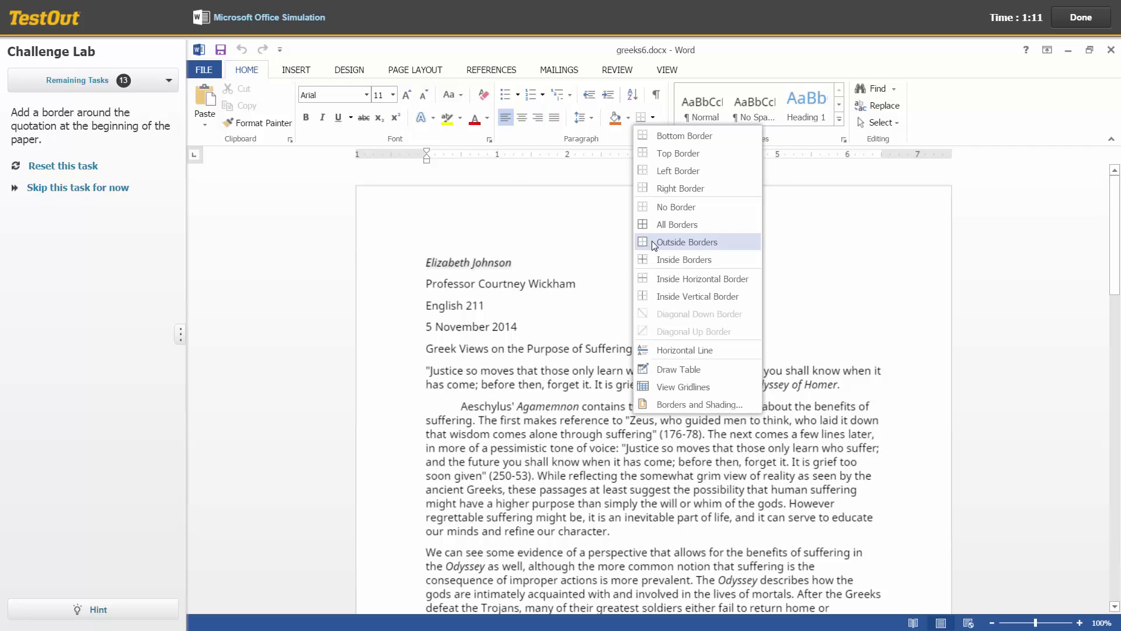
{"action": "left_click", "coordinate": [652, 241]}
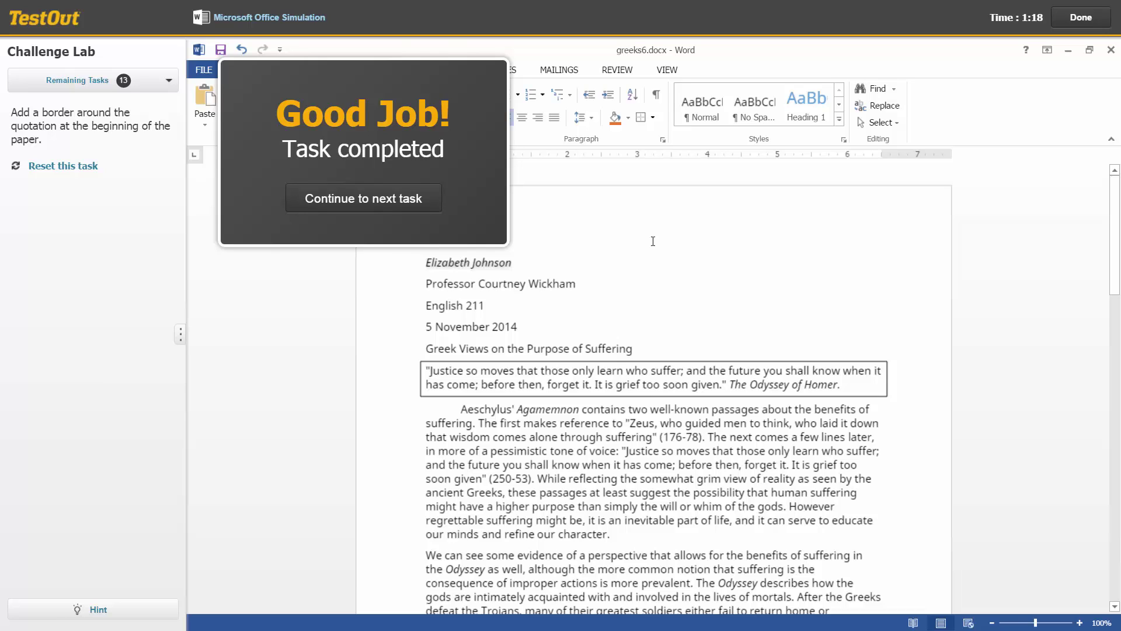
{"action": "left_click", "coordinate": [376, 211]}
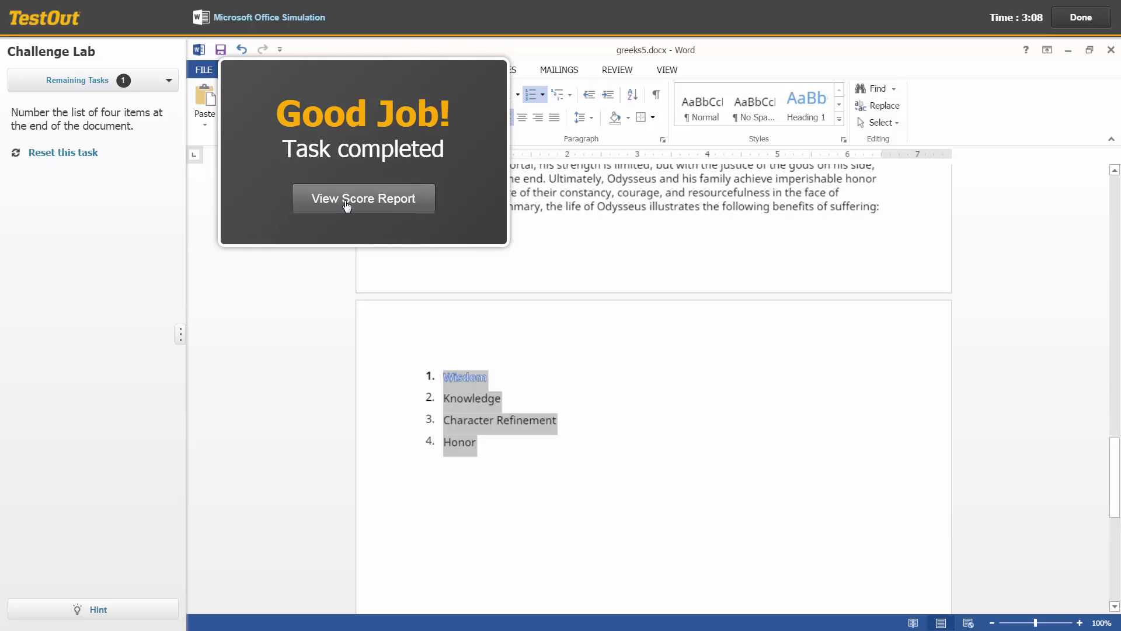
- Review the Challenge Lab score report showing 100%, then close it
{"action": "left_click", "coordinate": [347, 205]}
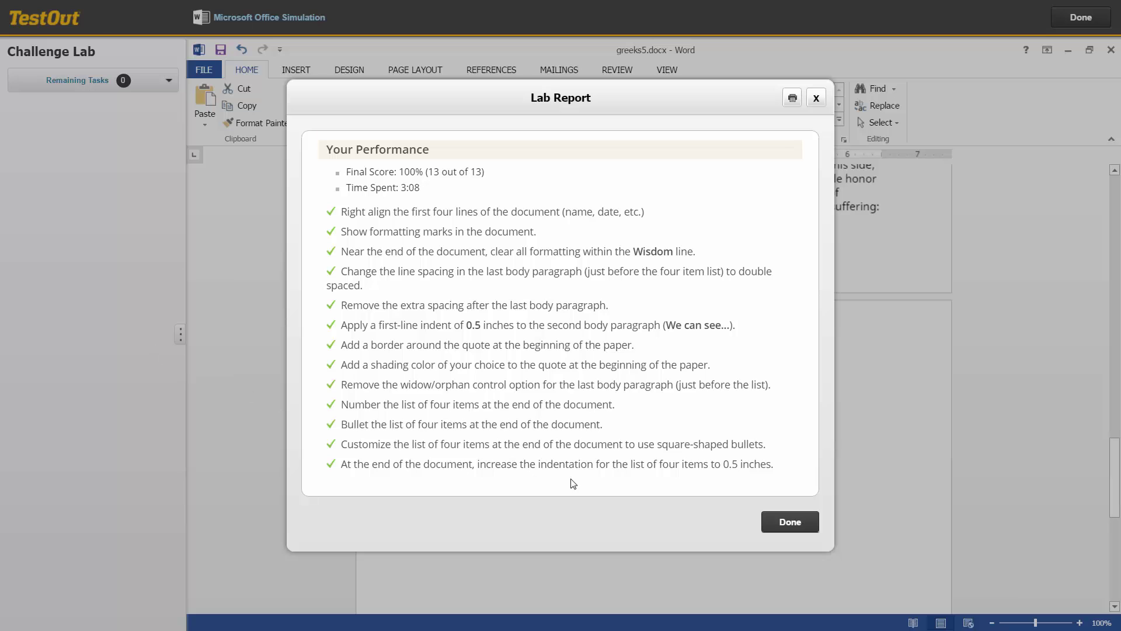
{"action": "left_click", "coordinate": [772, 519]}
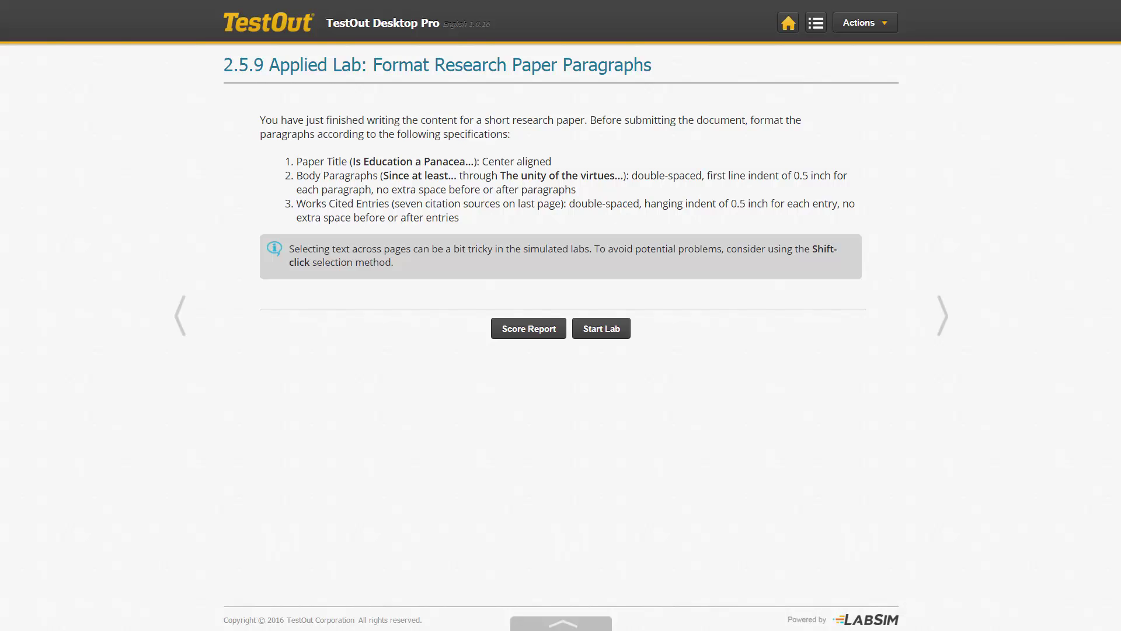
- Start the Format Research Paper Paragraphs lab and center the title of education.docx
{"action": "left_click", "coordinate": [591, 328]}
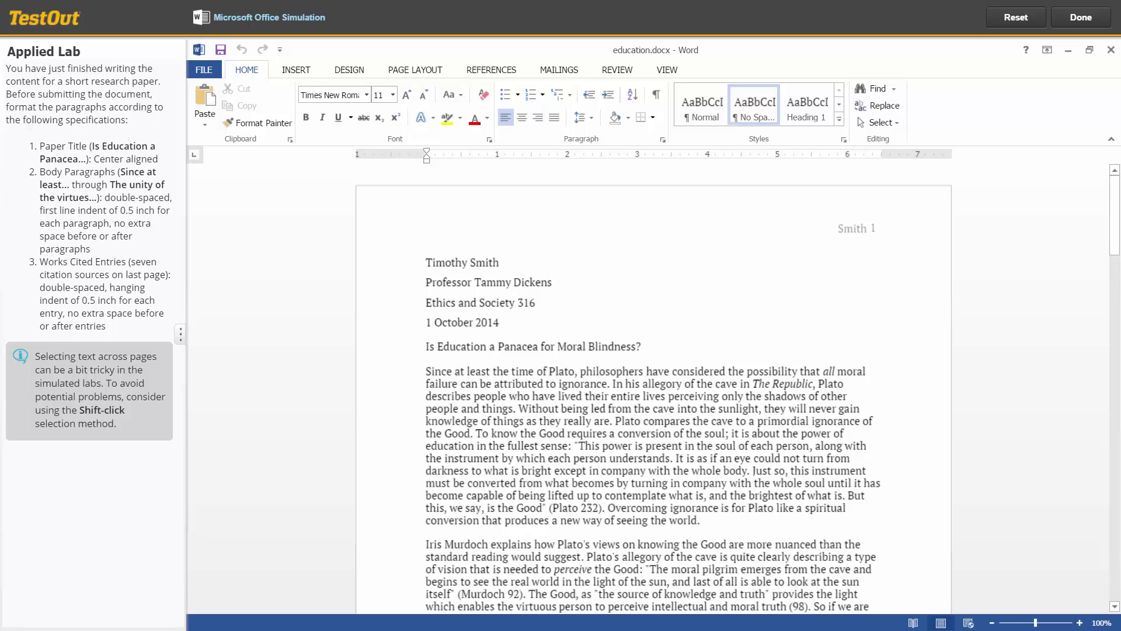
{"action": "left_click", "coordinate": [397, 346]}
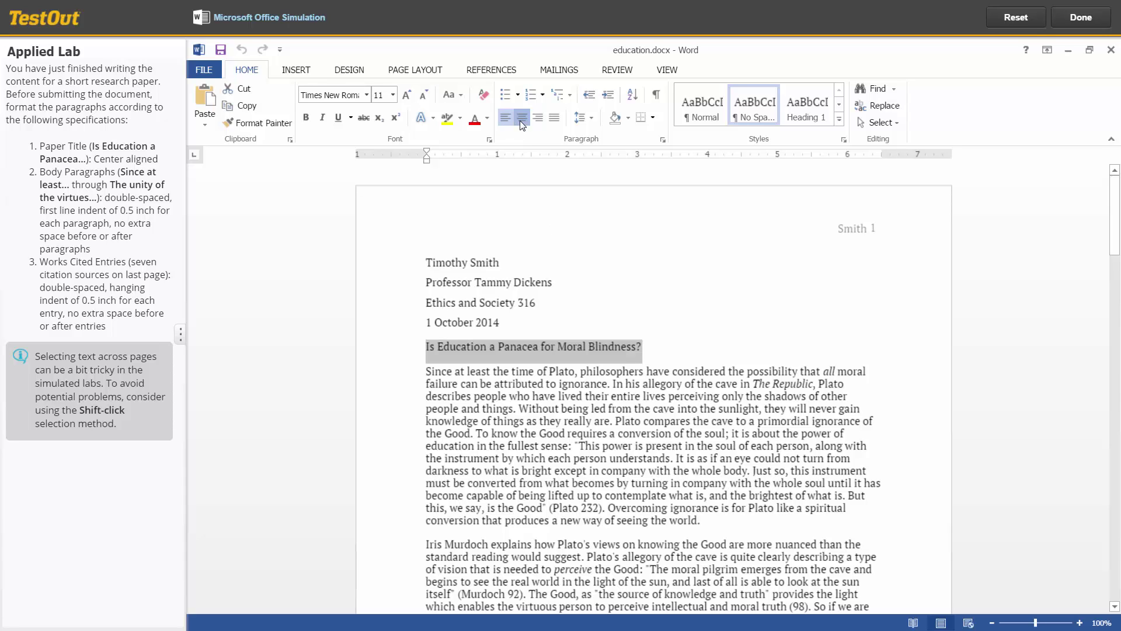
{"action": "left_click", "coordinate": [521, 119]}
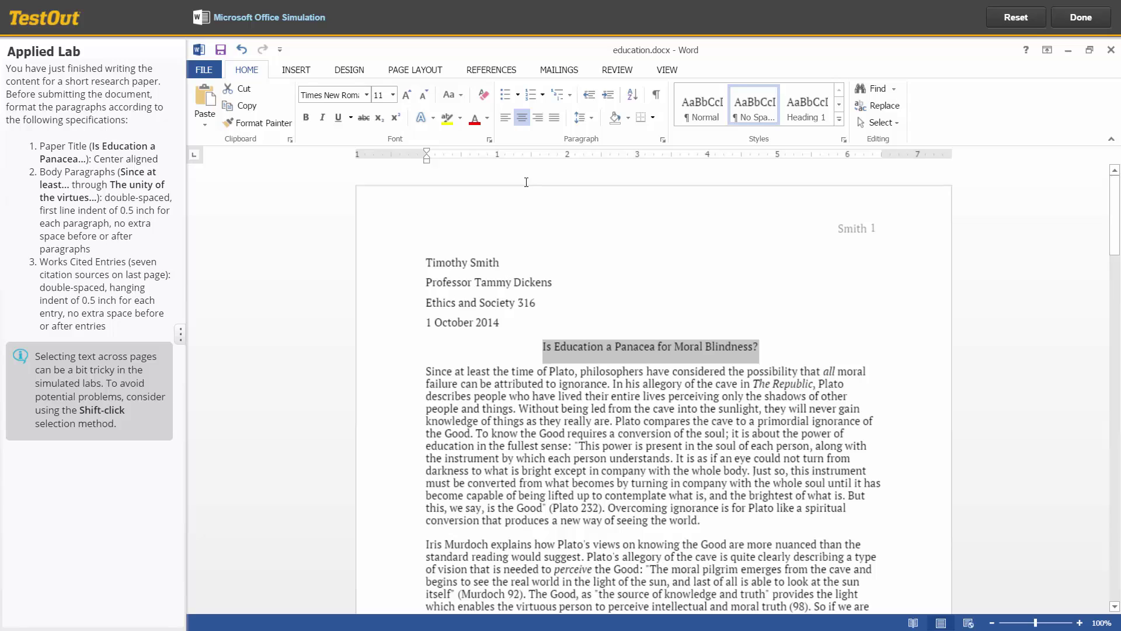
{"action": "key", "text": "Left"}
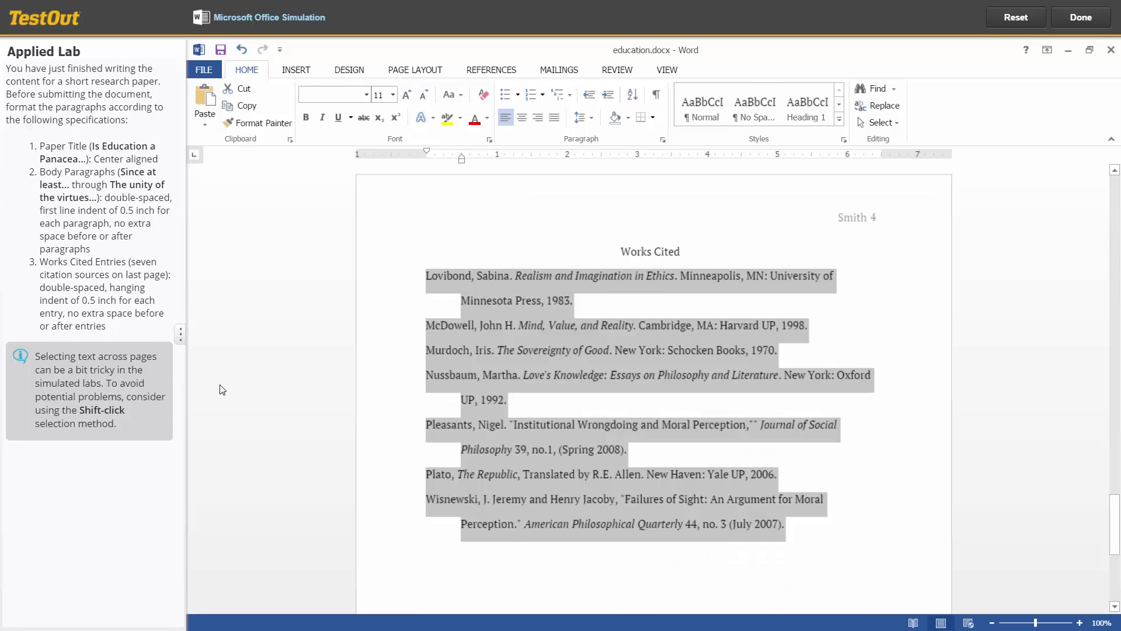
- Finish the Applied Lab, close its 3 of 3 report, and open the course Actions menu
{"action": "left_click", "coordinate": [1070, 21]}
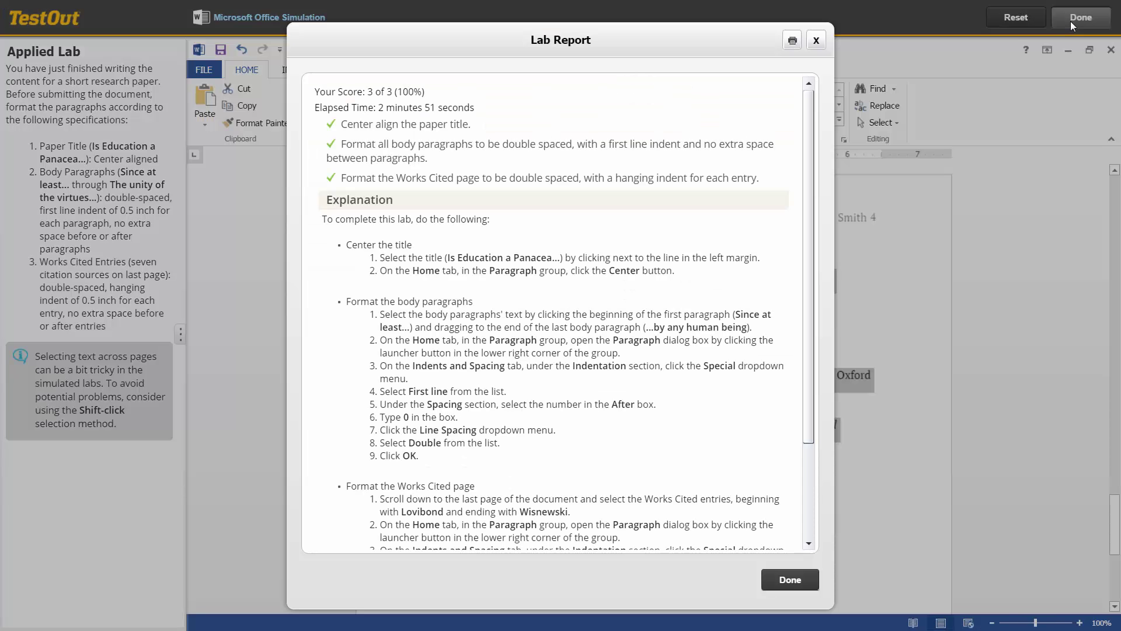
{"action": "left_click", "coordinate": [789, 580]}
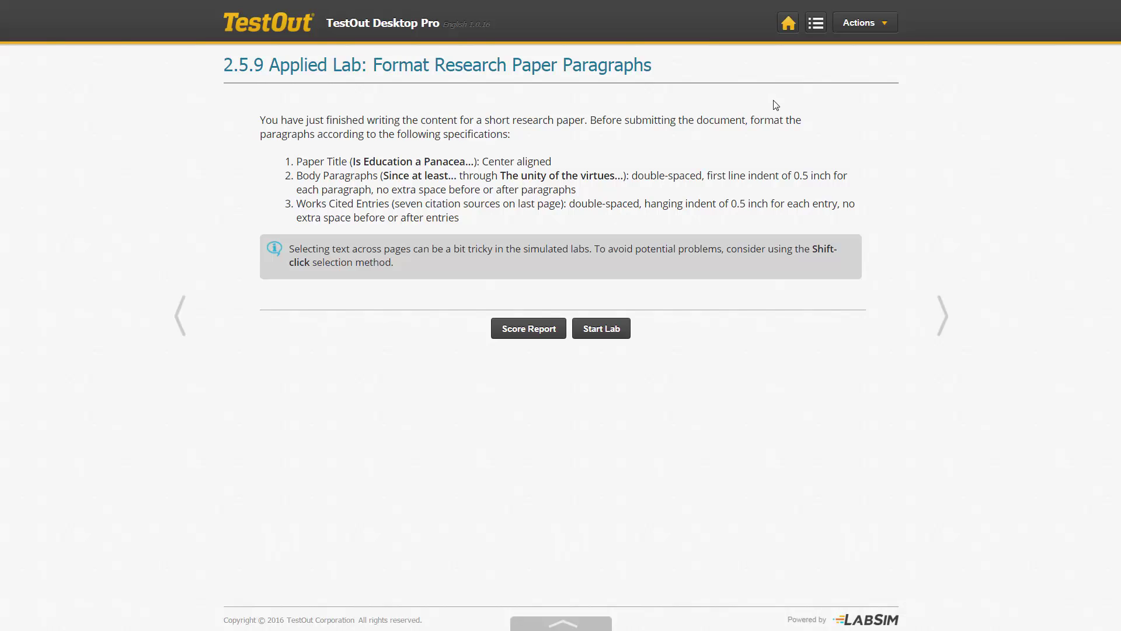
{"action": "left_click", "coordinate": [865, 25]}
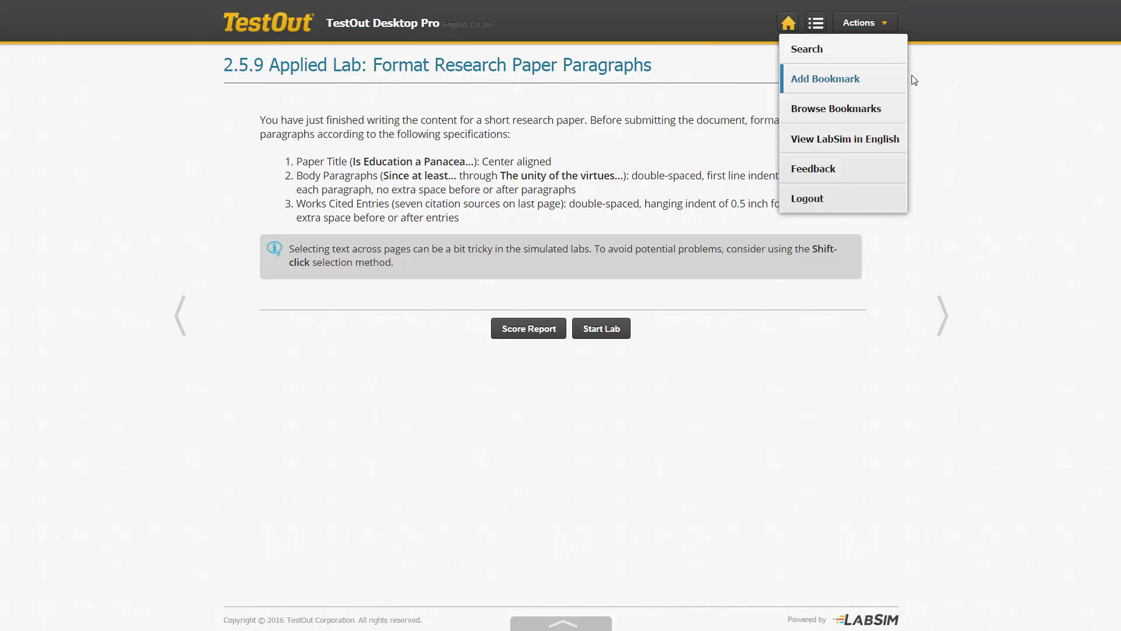
- From the home page, run the Score Sheet report under Reports, then close it
{"action": "left_click", "coordinate": [789, 24]}
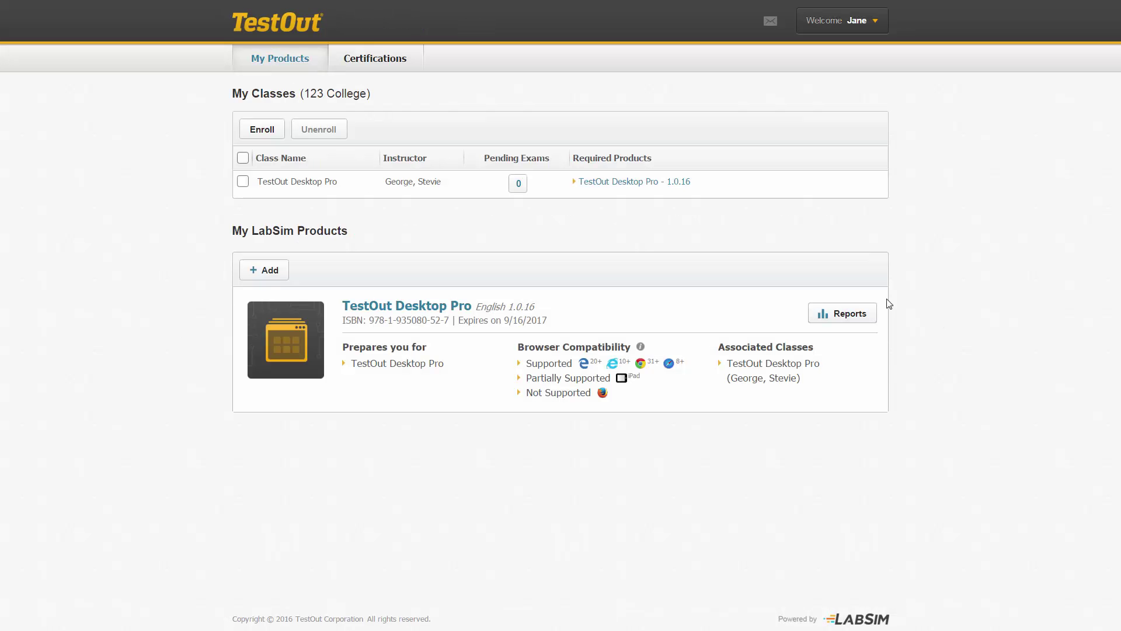
{"action": "left_click", "coordinate": [863, 315]}
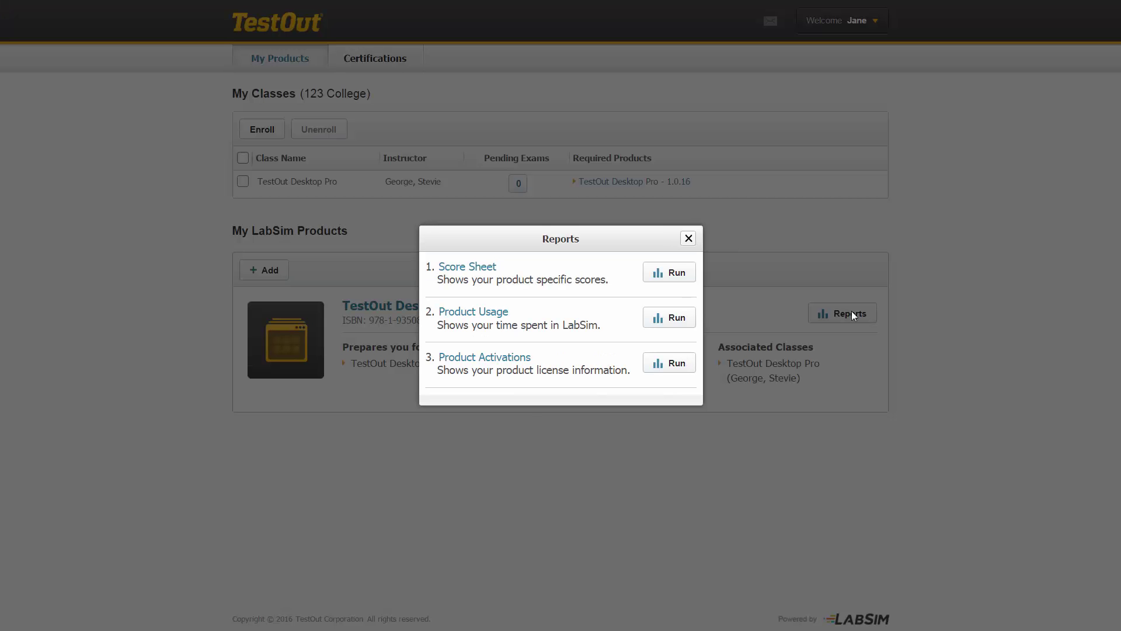
{"action": "left_click", "coordinate": [676, 275]}
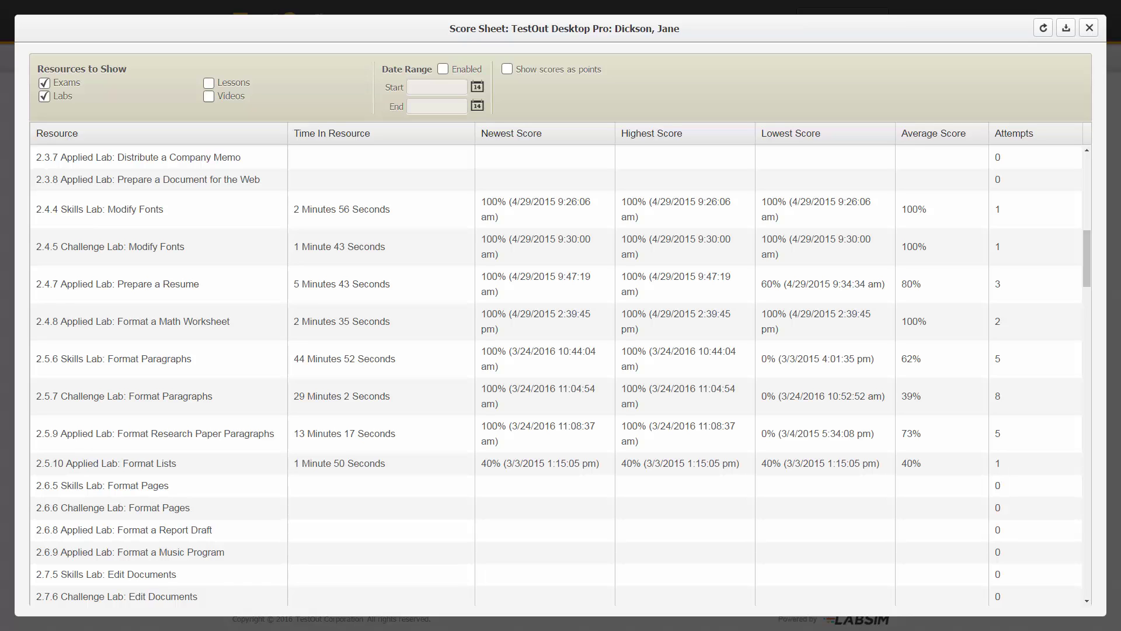
{"action": "key", "text": "Escape"}
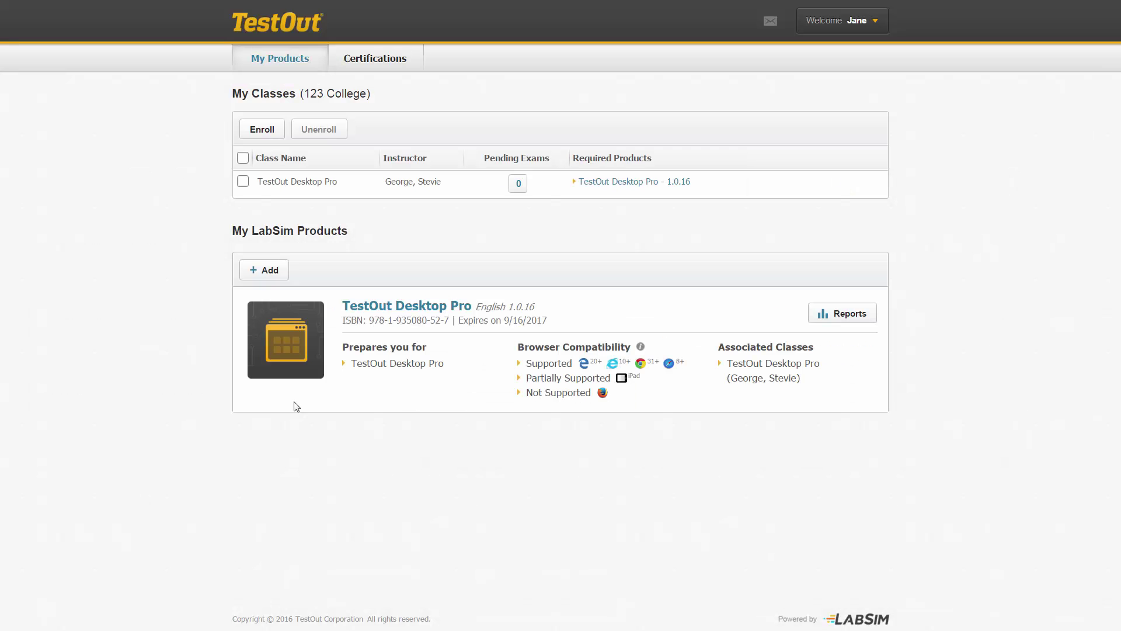